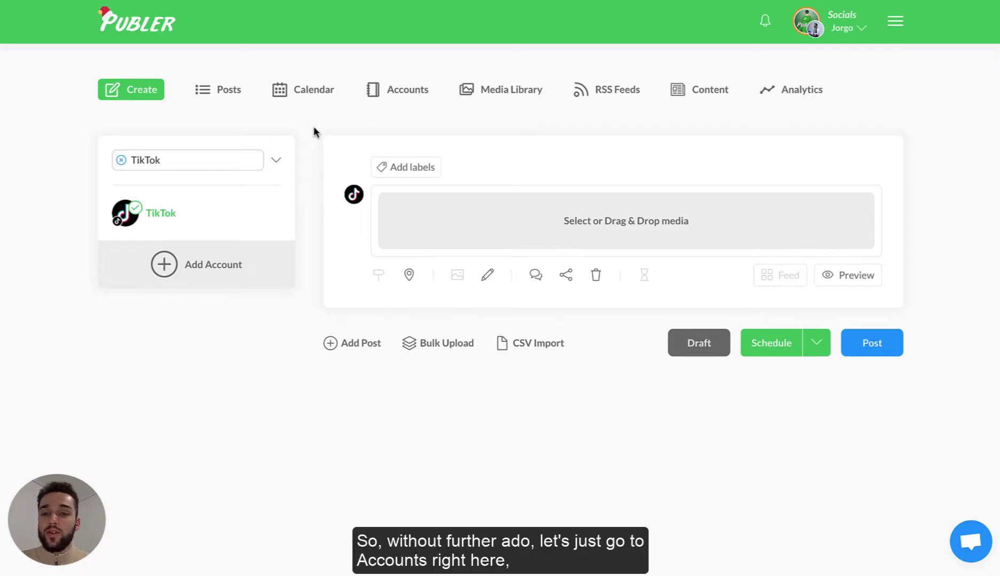
Step: Add and authorize the TikTok test account, then return to the connected-accounts list
left_click(401, 93)
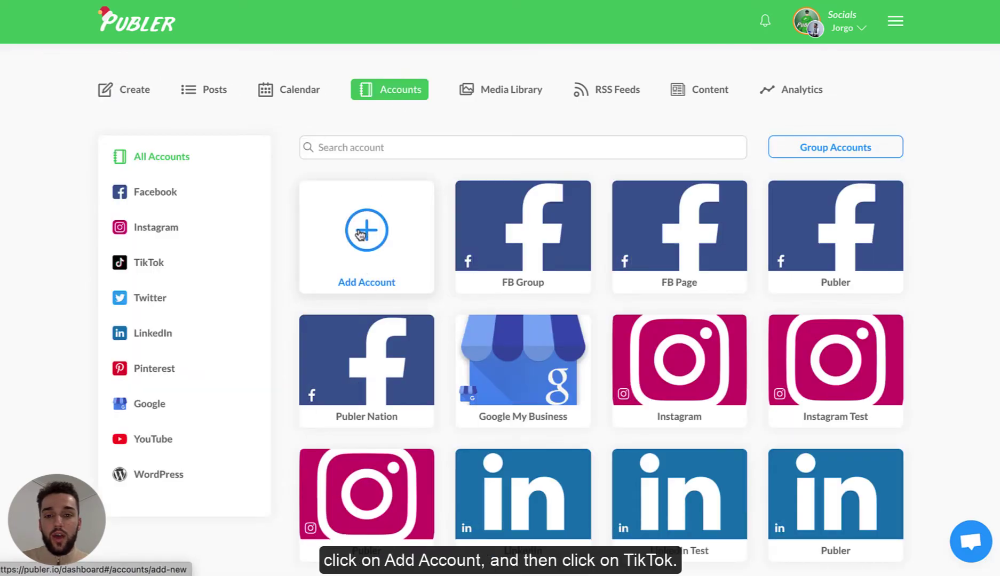
left_click(359, 234)
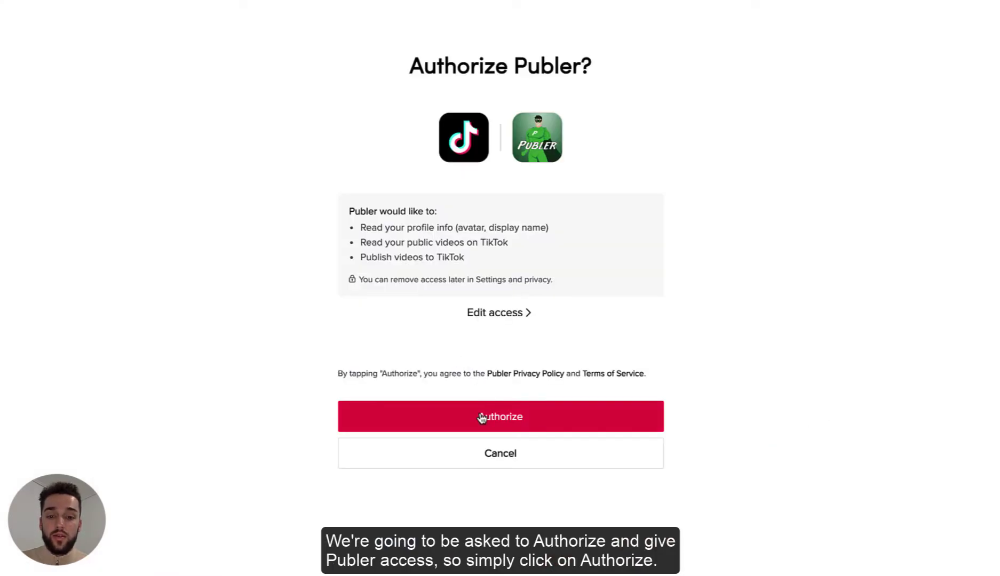
left_click(559, 420)
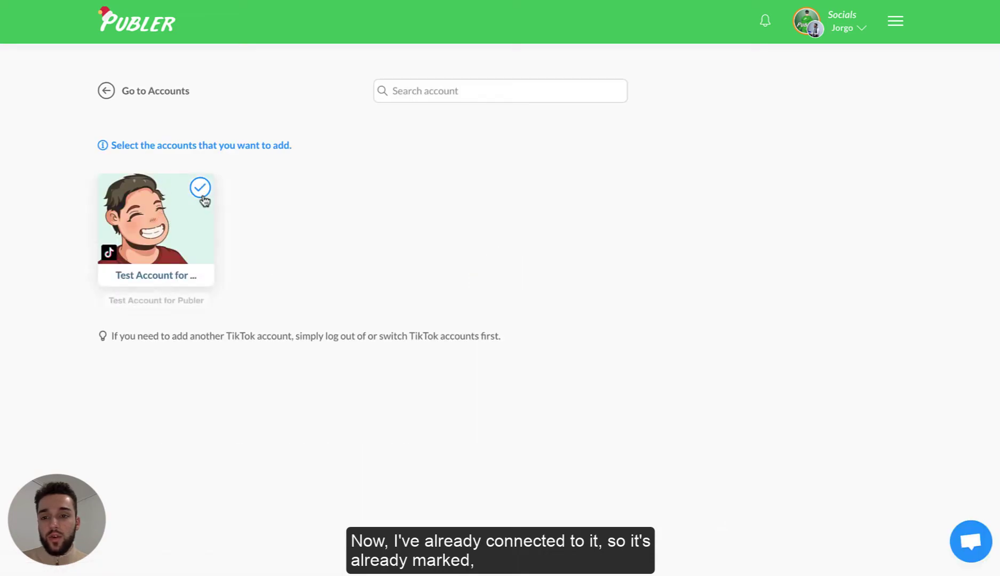
left_click(201, 190)
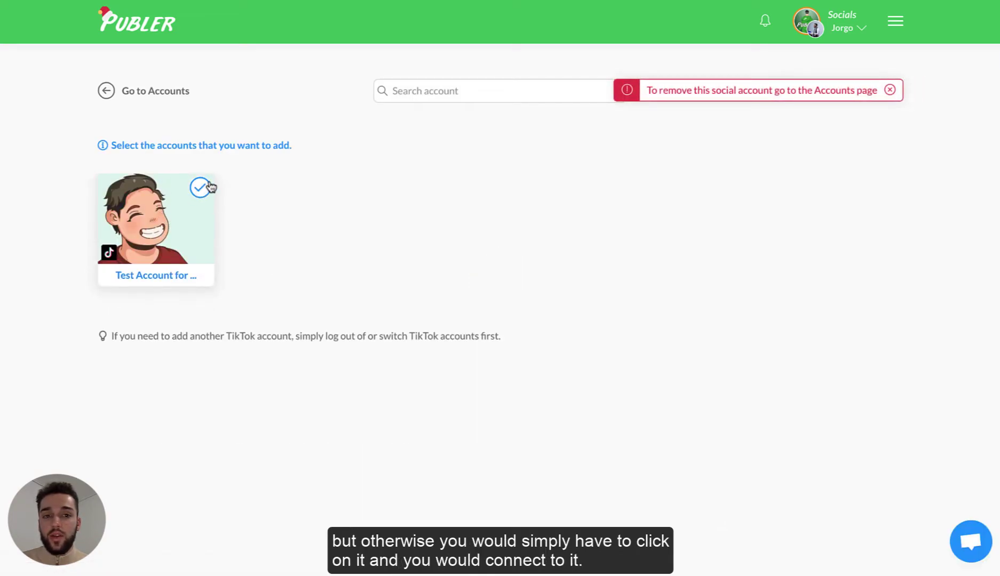
Step: Start a new post and pick TikTok as the posting account, found by searching 'Tik'
left_click(160, 95)
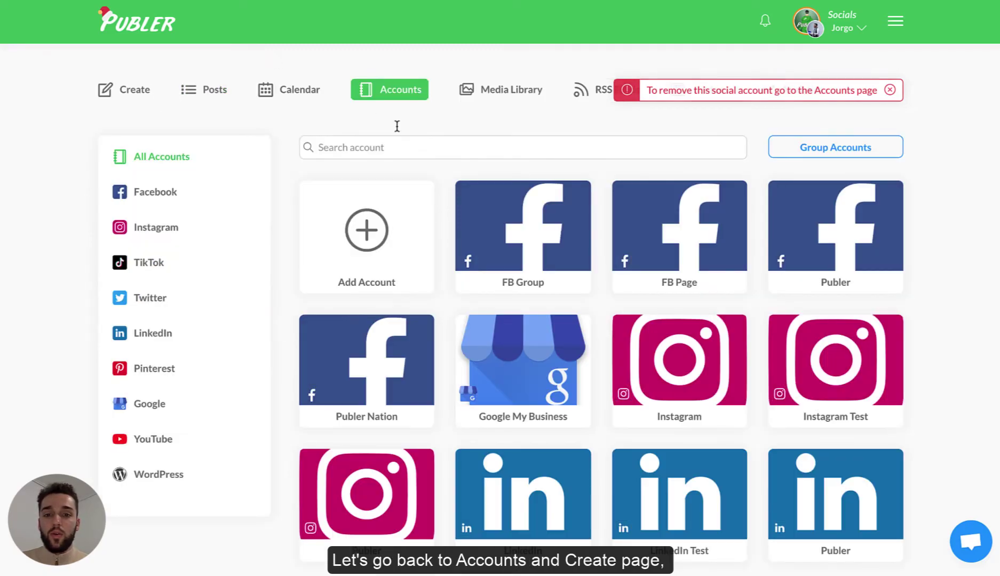
left_click(113, 92)
left_click(152, 159)
type("TikTok")
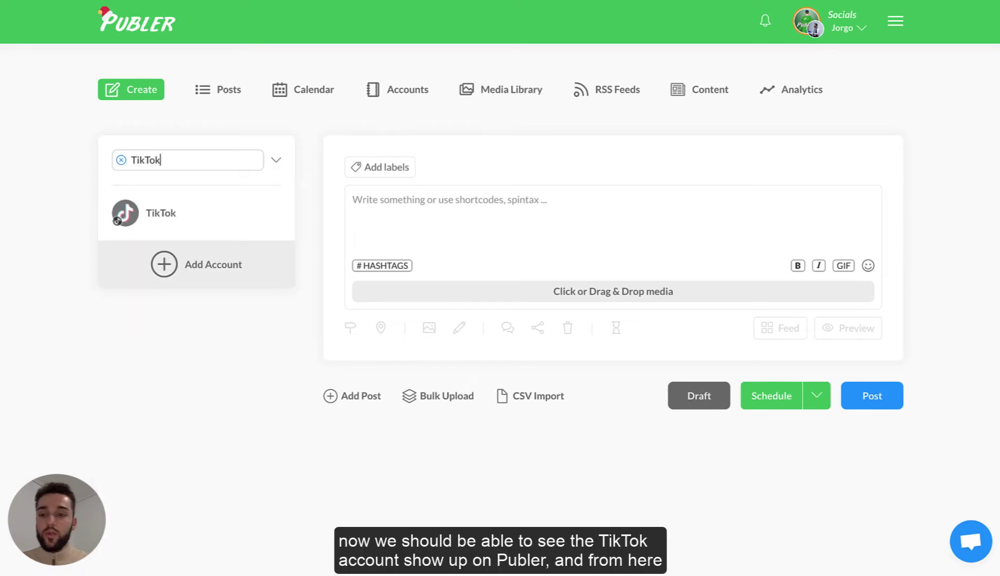
left_click(160, 213)
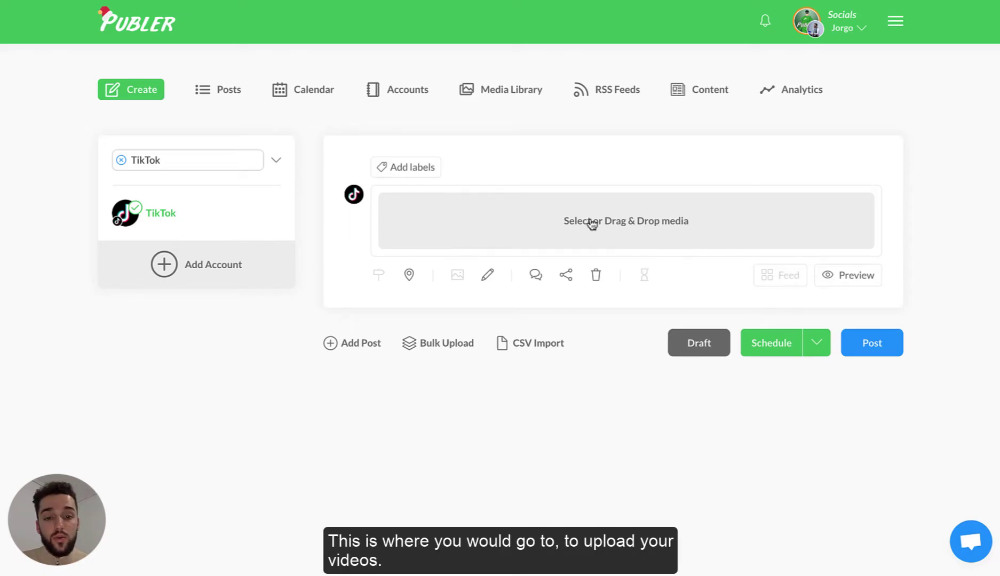
Step: Attach the cat-in-a-basket video from the Media Library to the post
left_click(484, 224)
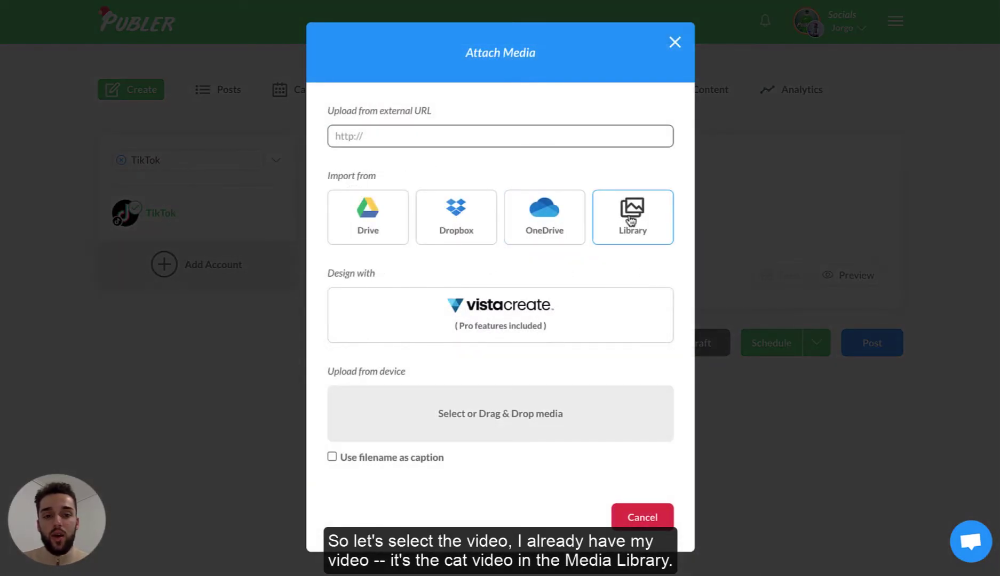
left_click(631, 218)
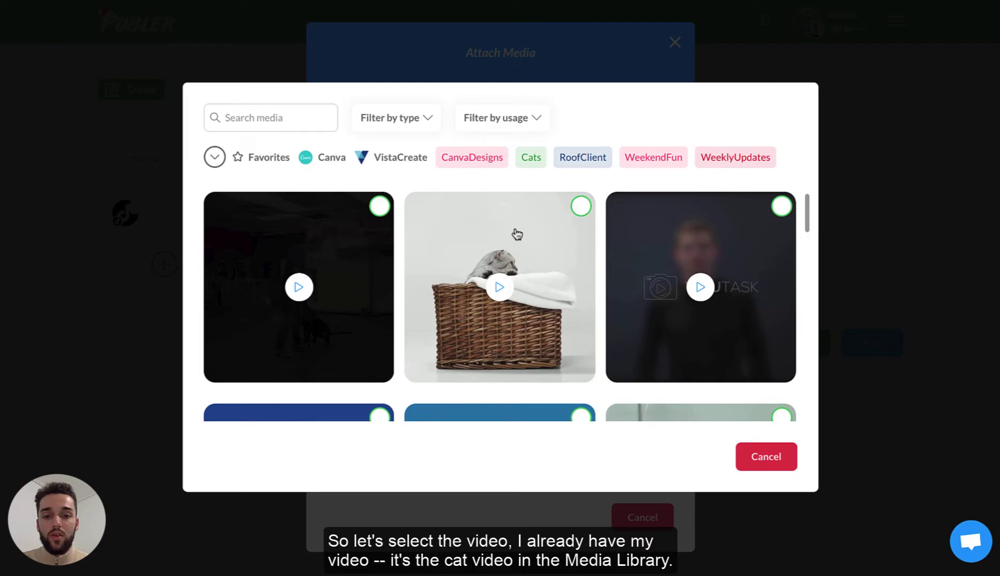
left_click(513, 231)
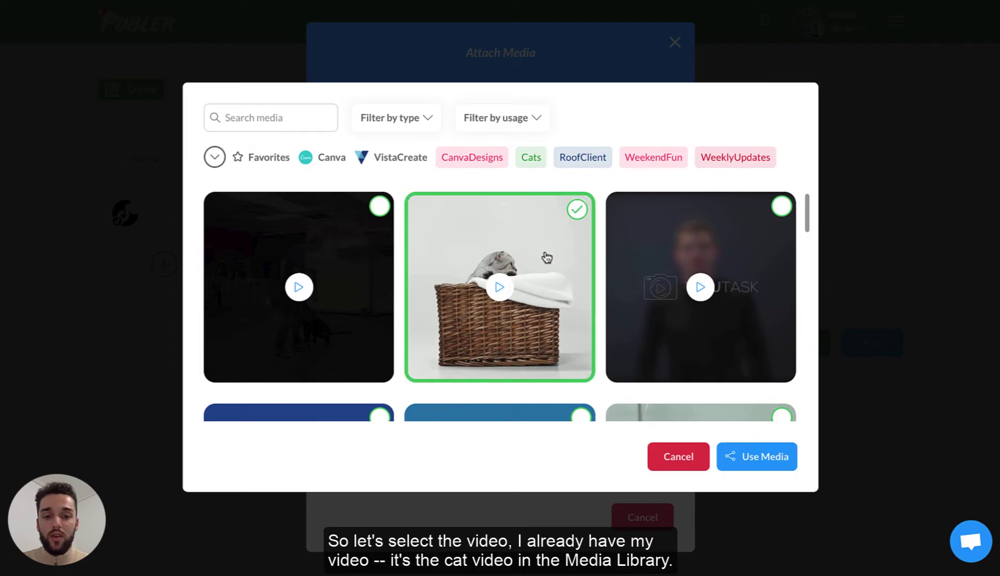
left_click(754, 463)
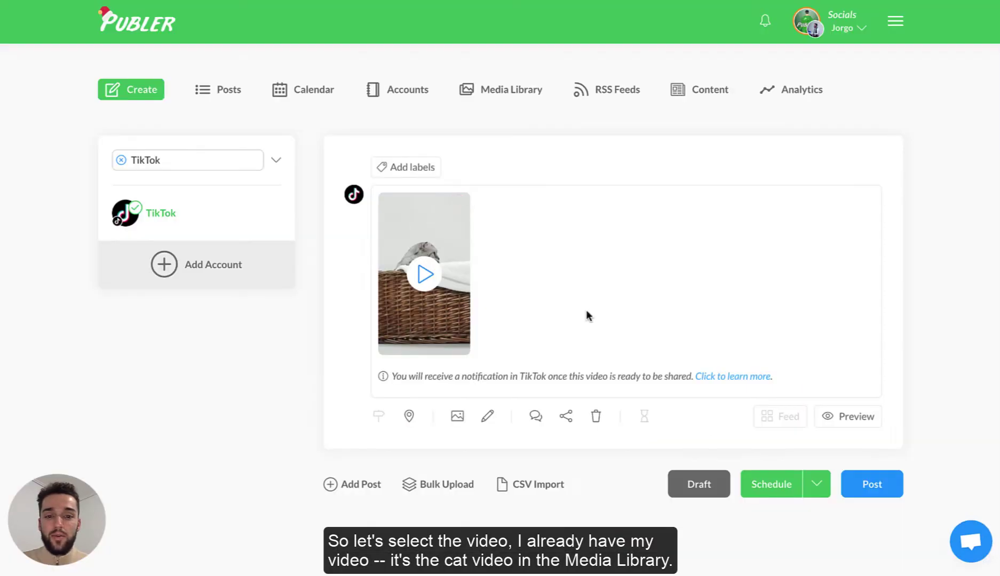
Step: Add a 'CatsofTikTok' label in teal to the TikTok post
left_click(408, 170)
type("Cats")
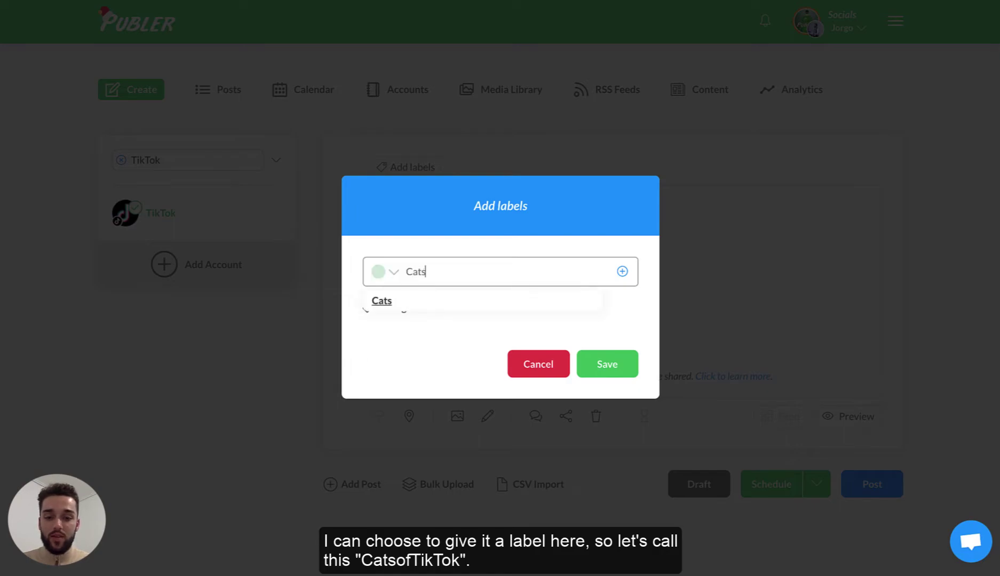
type("ofTikTok")
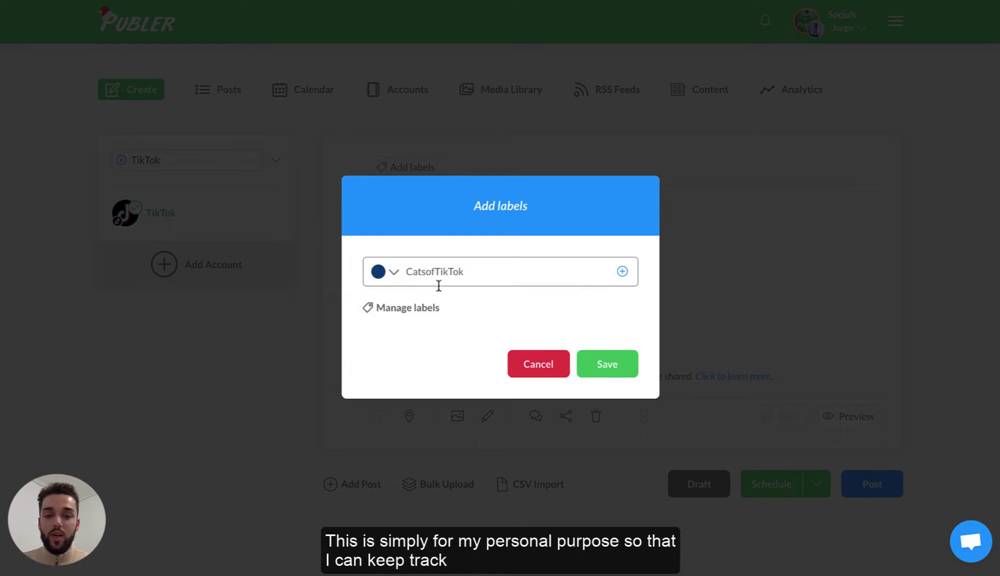
left_click(379, 273)
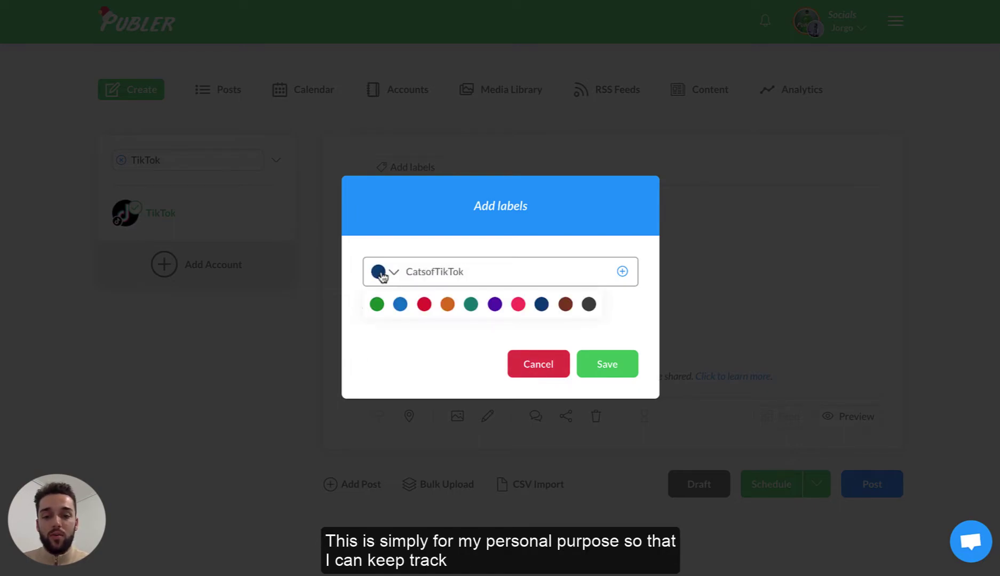
left_click(471, 305)
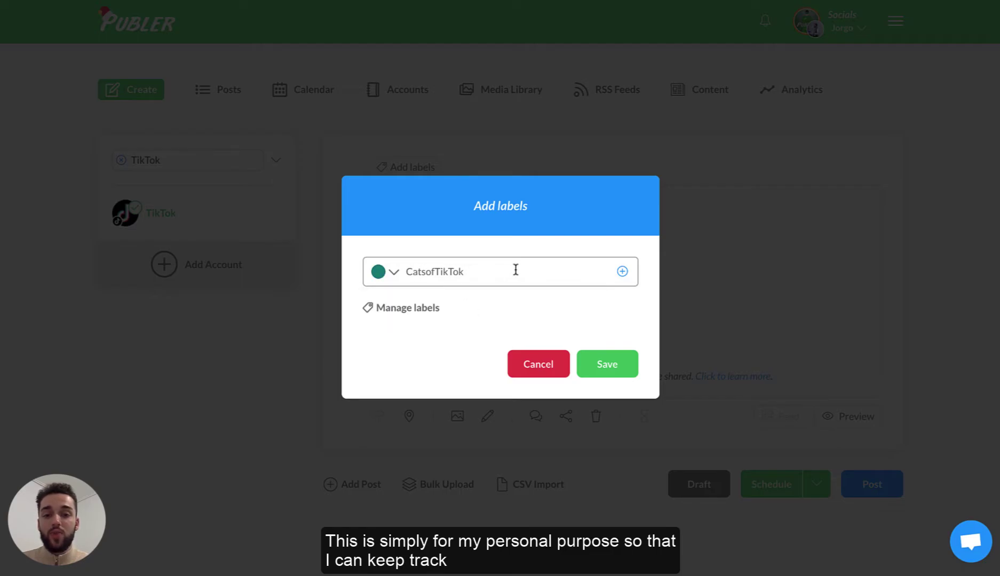
left_click(607, 367)
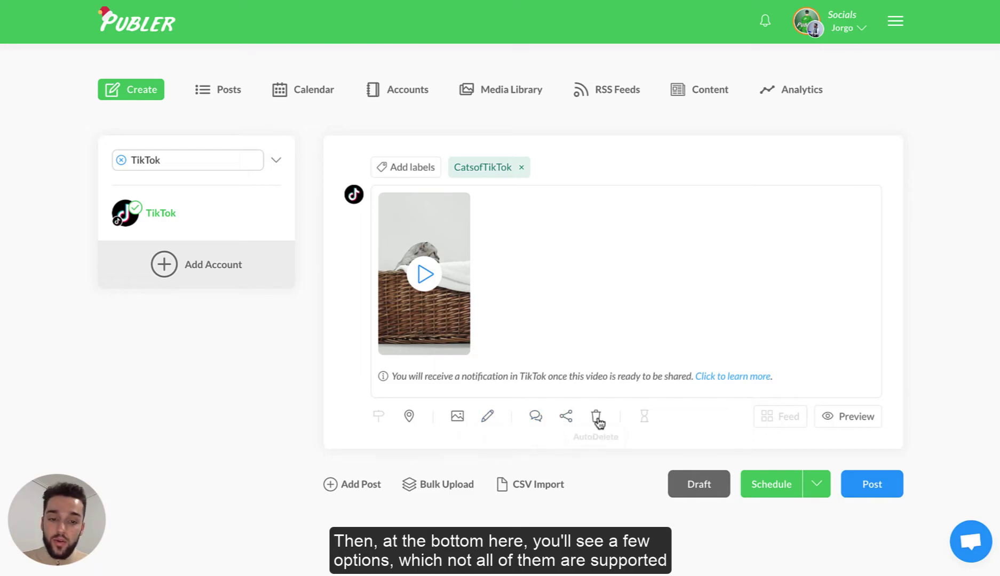
Step: In the post's AutoShare settings, choose FB Page as the share destination
left_click(567, 417)
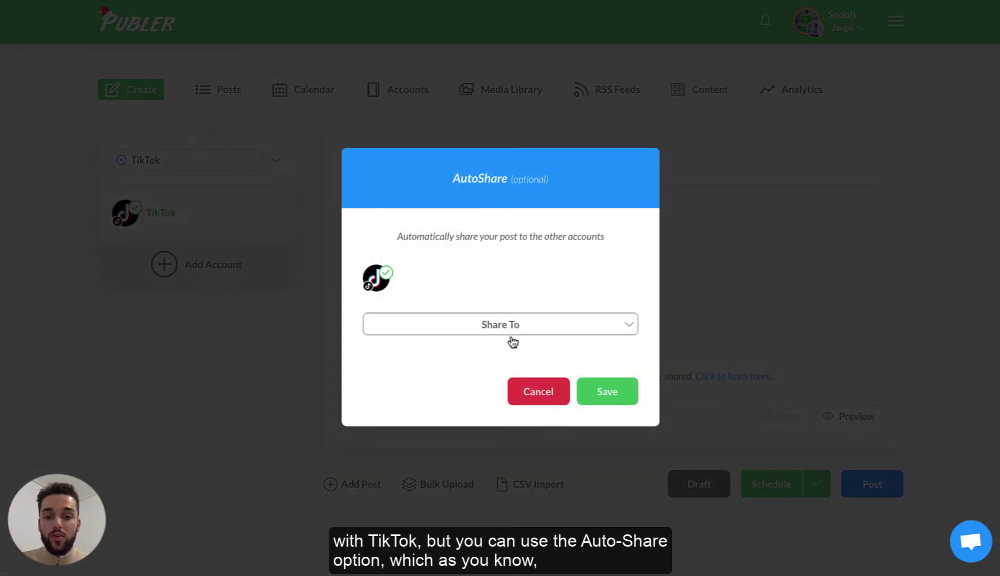
left_click(506, 336)
scroll(442, 415, "down", 3)
scroll(443, 419, "down", 2)
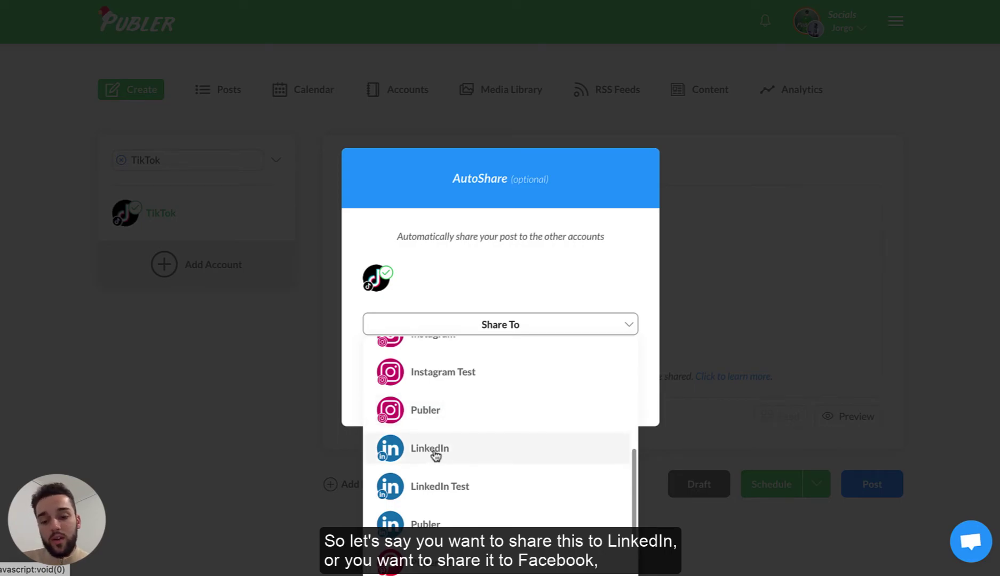
scroll(435, 454, "up", 4)
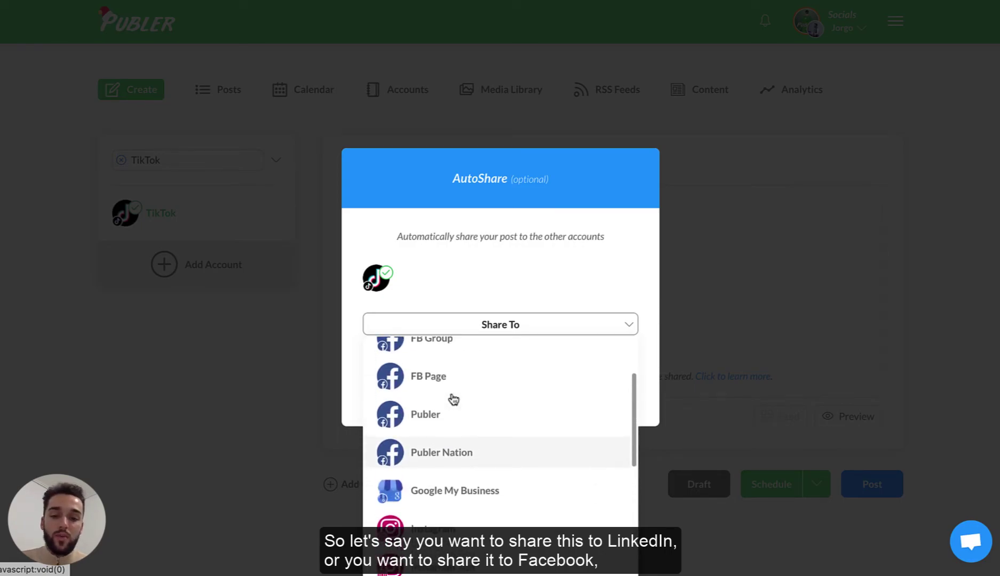
scroll(446, 389, "up", 1)
left_click(438, 415)
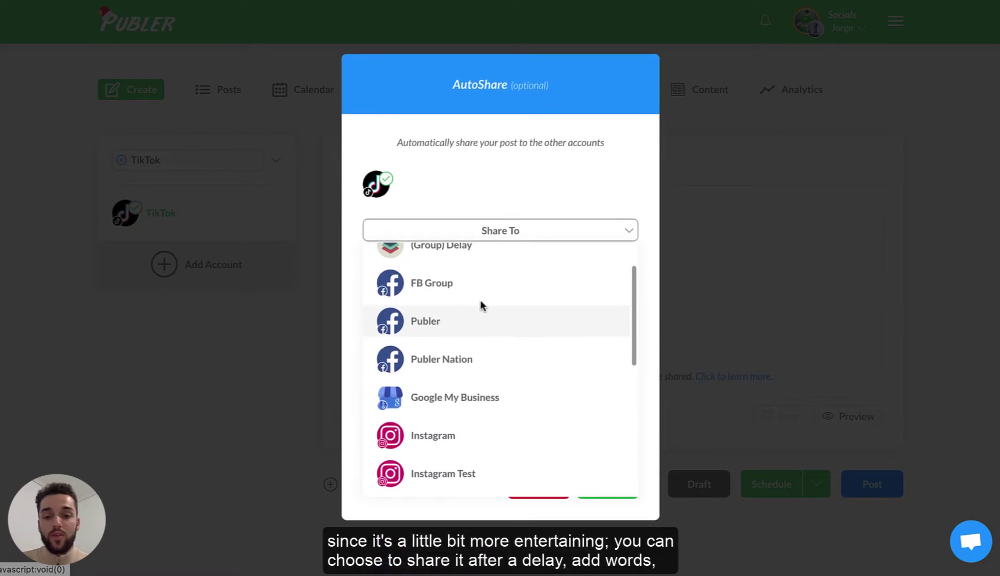
left_click(482, 184)
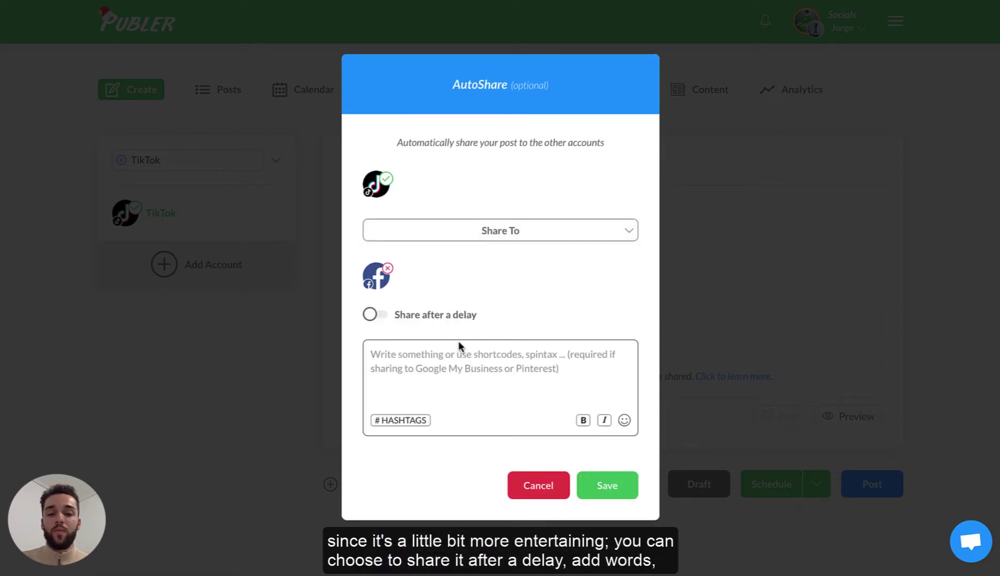
Step: Enable a 1-hour share delay with message 'Check out this cute video!' and save
left_click(420, 316)
left_click(424, 372)
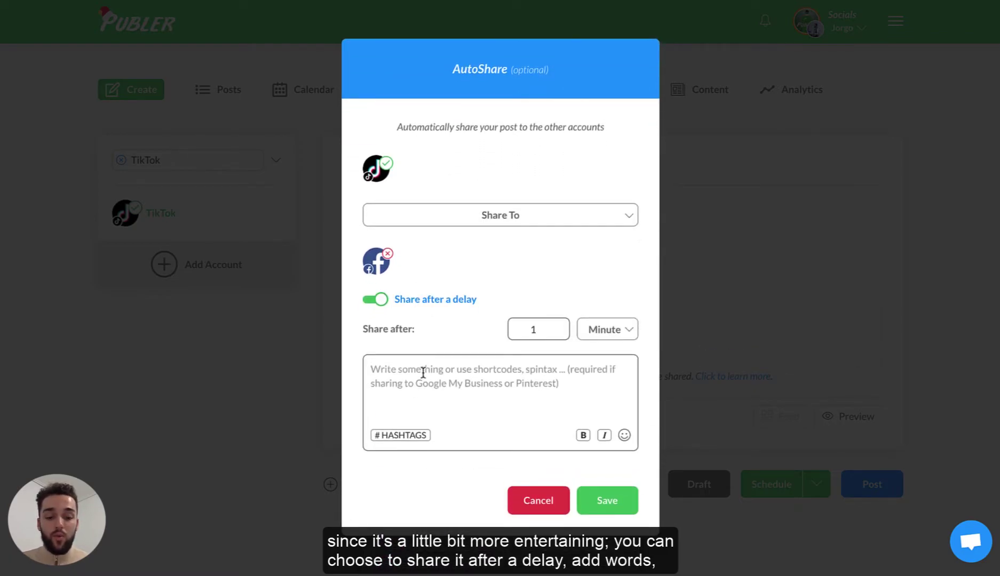
type("Check out hth")
key("BackSpace")
type("this cute video!")
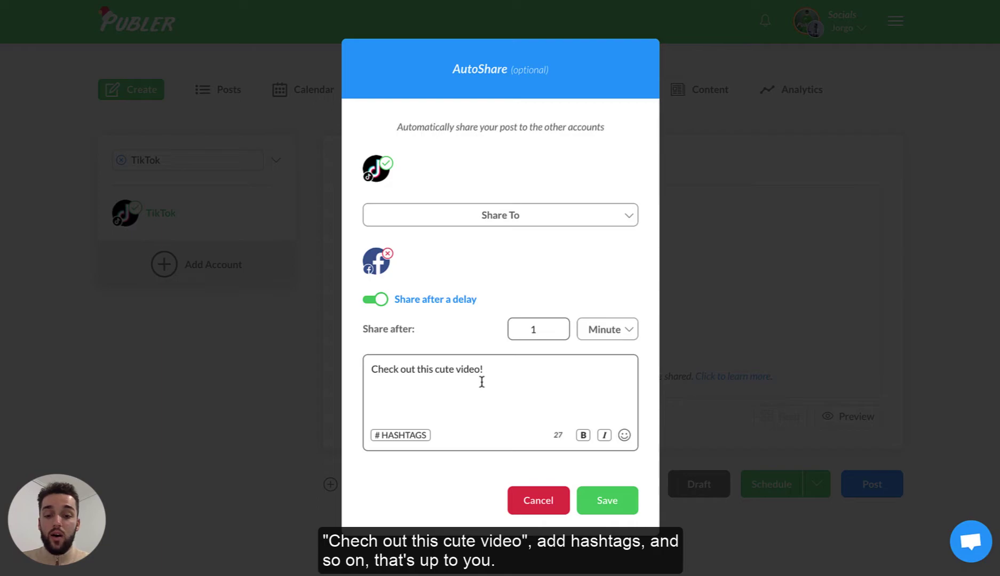
left_click(407, 436)
left_click(540, 360)
left_click(597, 330)
left_click(593, 382)
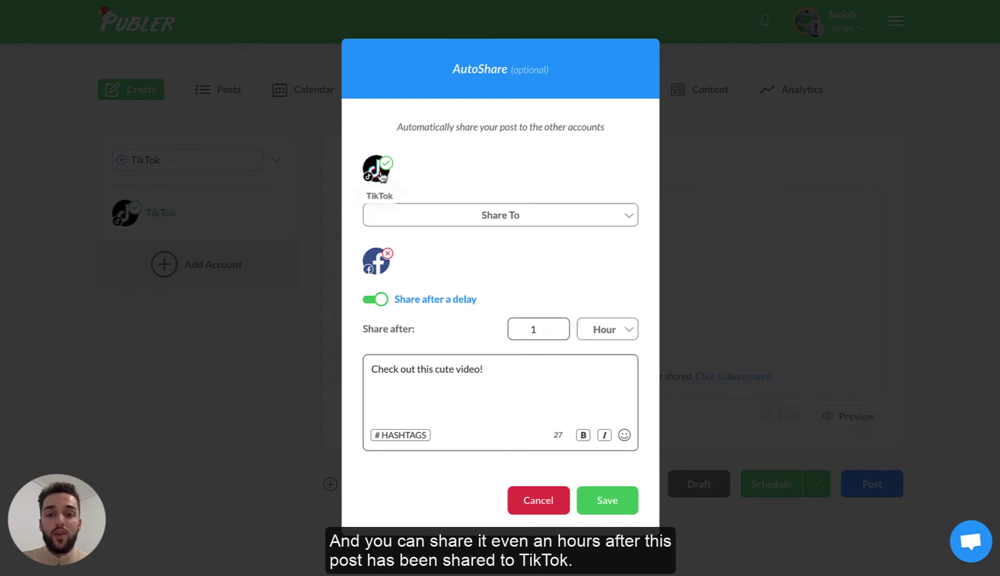
left_click(605, 502)
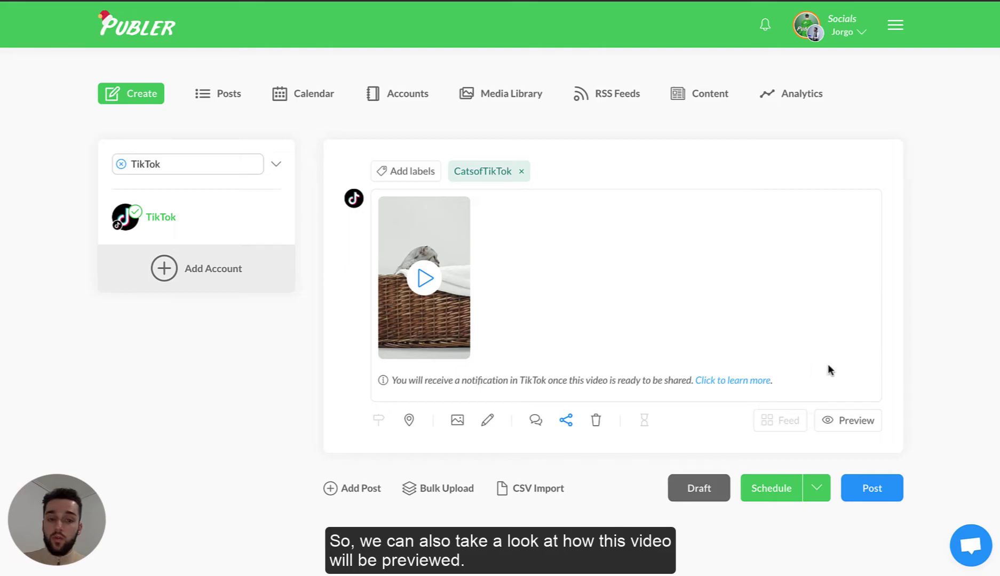
left_click(852, 427)
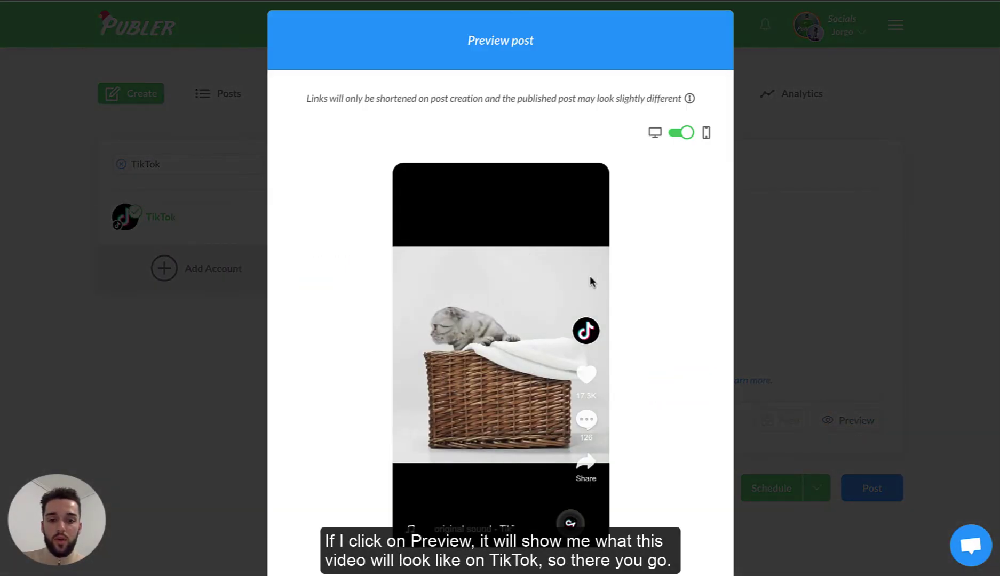
scroll(530, 286, "down", 1)
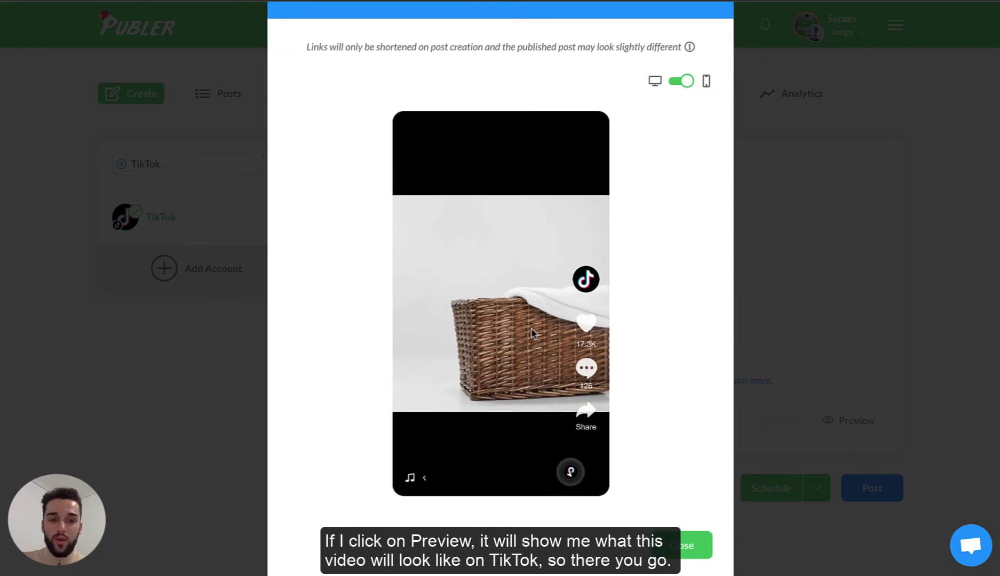
left_click(683, 563)
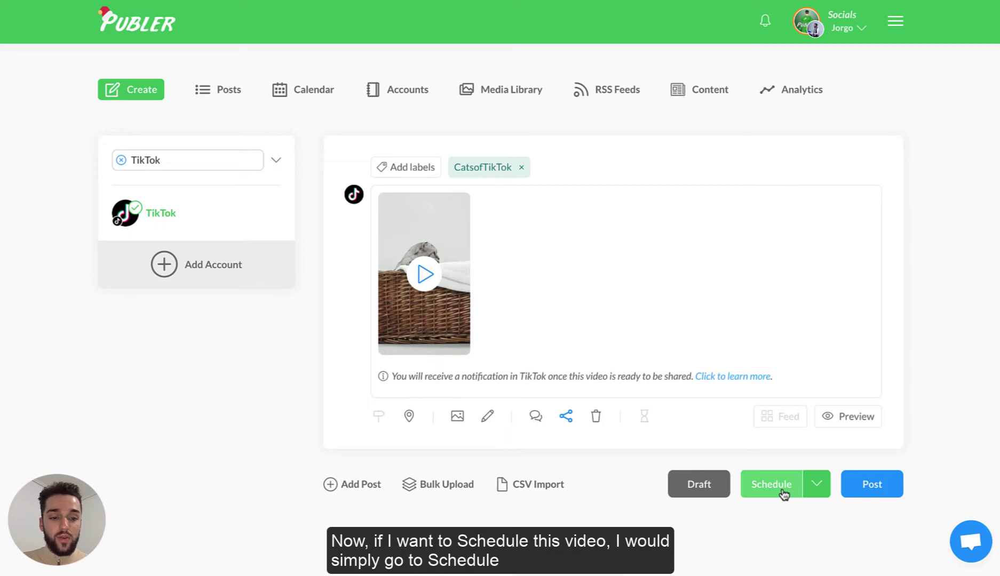
Step: Choose AutoSchedule from the Schedule dropdown for the TikTok post
left_click(817, 484)
scroll(743, 341, "down", 2)
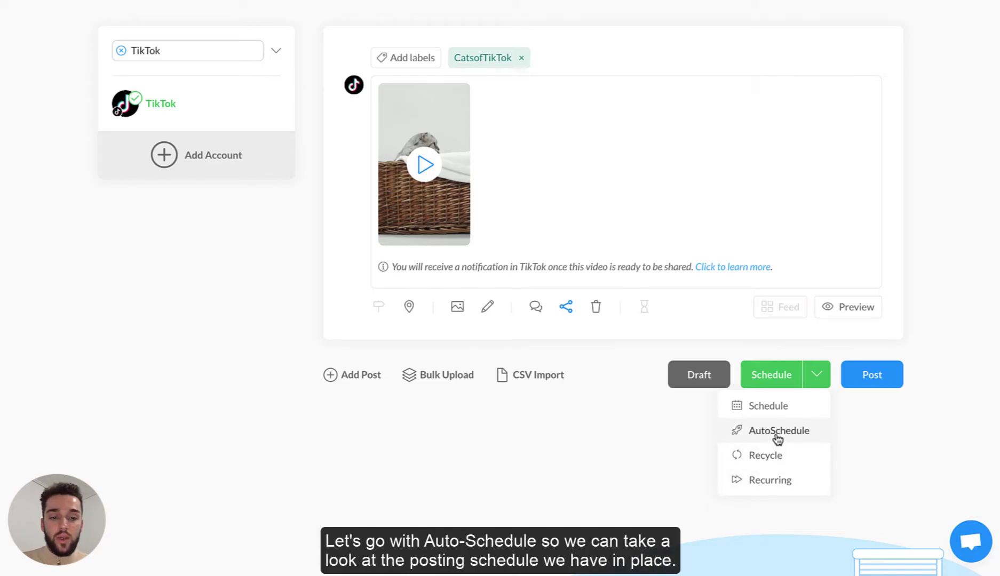
left_click(776, 433)
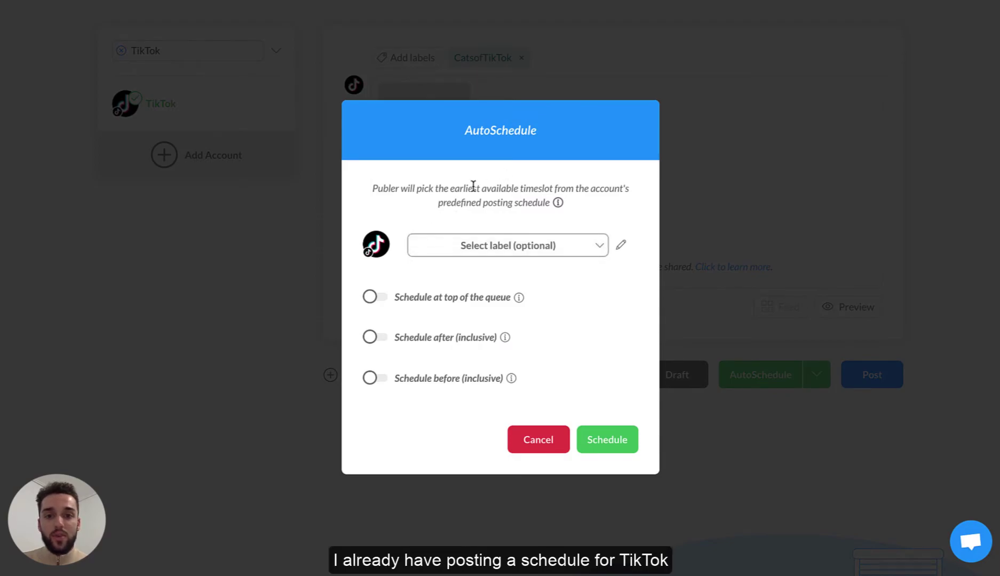
Step: Select the WeekdaysTikToks label and schedule the cat video post
left_click(476, 251)
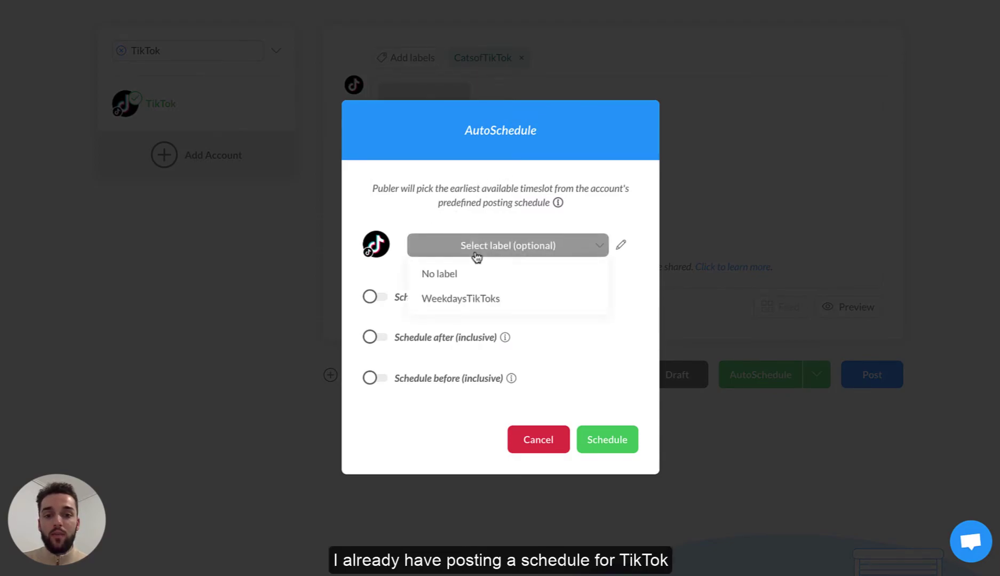
left_click(460, 299)
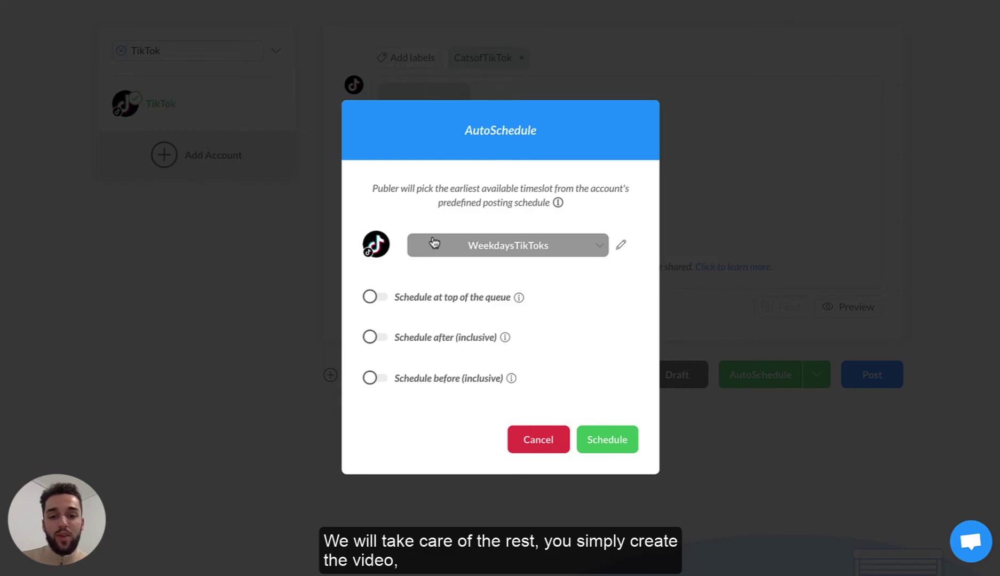
left_click(574, 247)
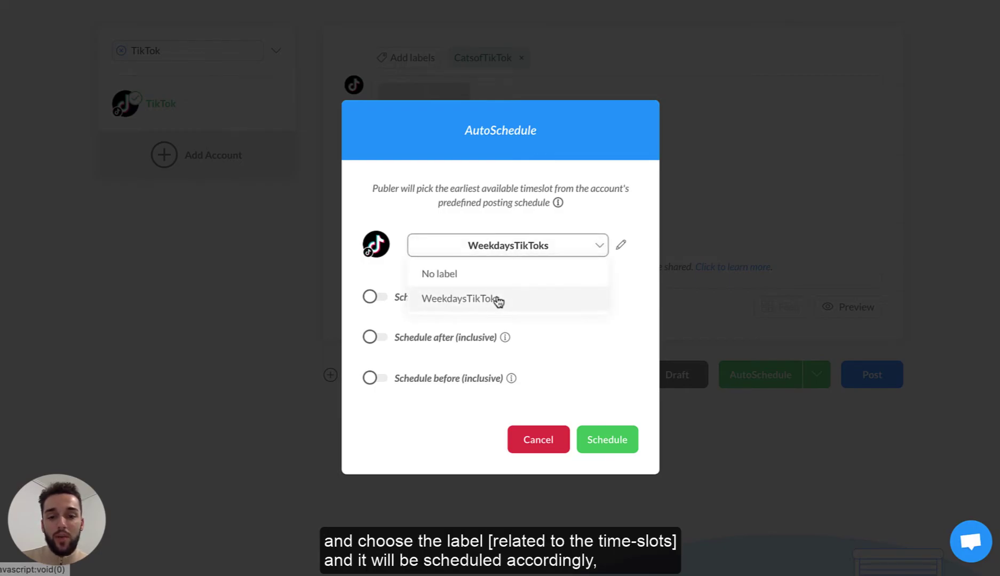
left_click(495, 299)
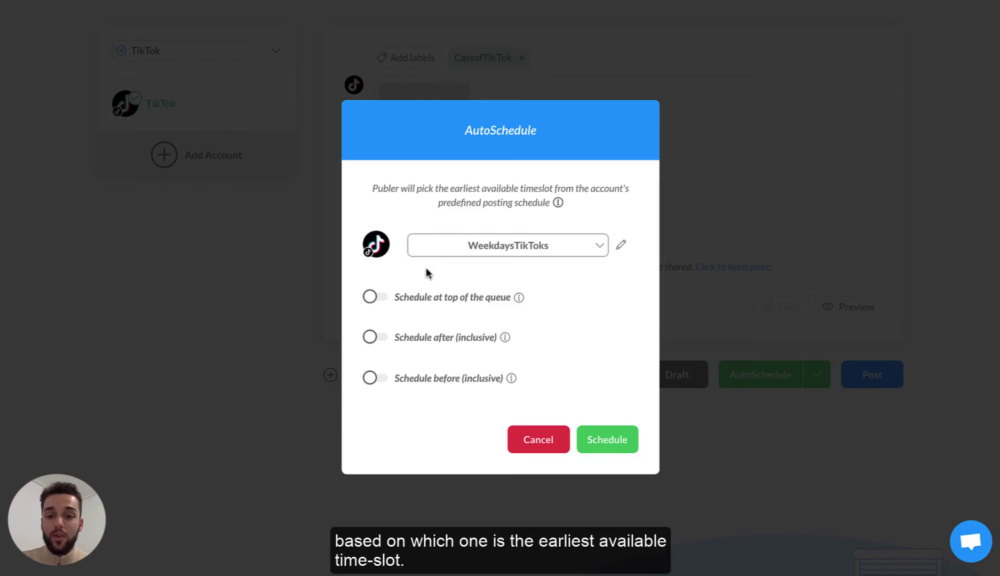
left_click(606, 441)
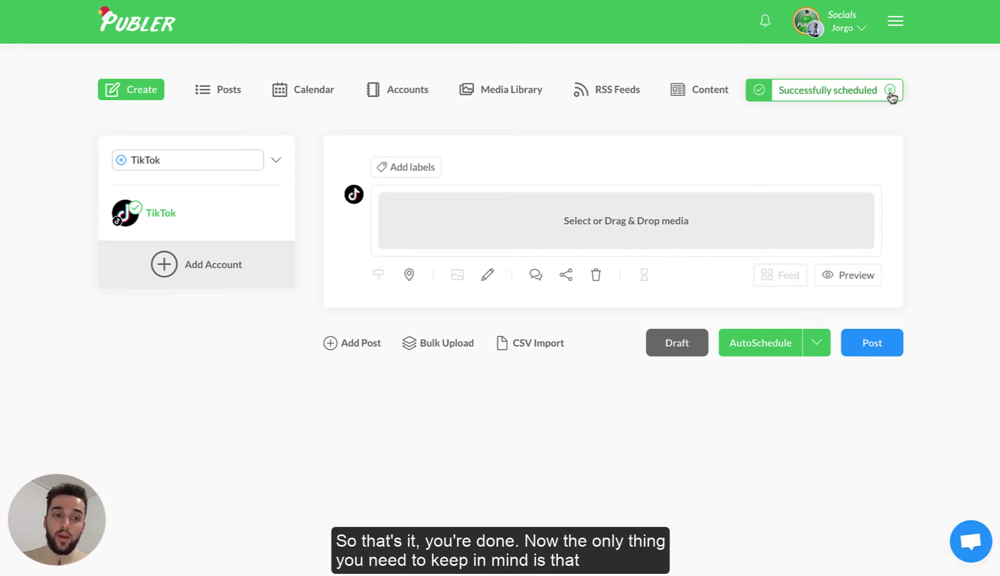
Step: Close the 'Successfully scheduled' notice
left_click(890, 91)
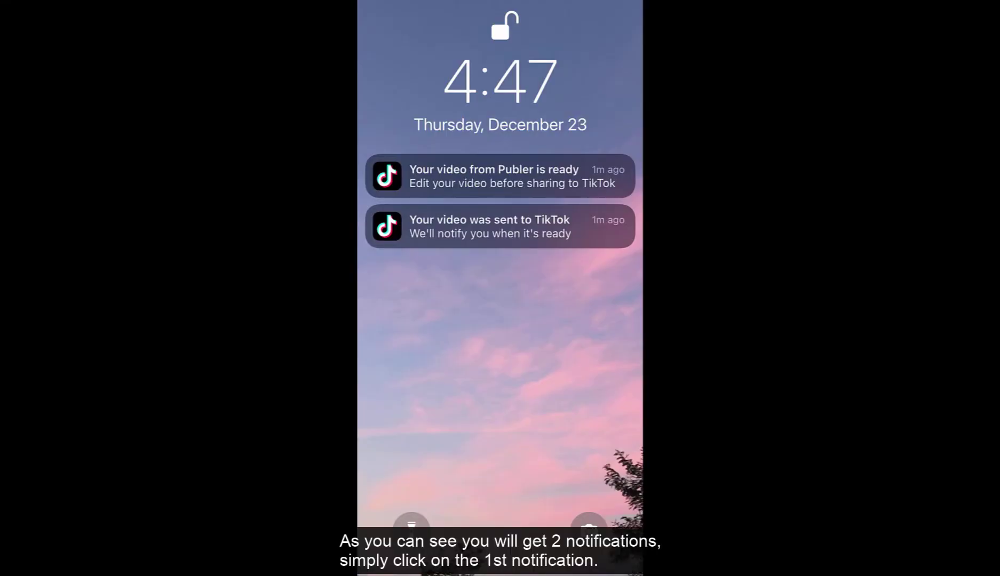
Step: Open the 'Your video from Publer is ready' notification to load the cat video in TikTok
left_click(494, 176)
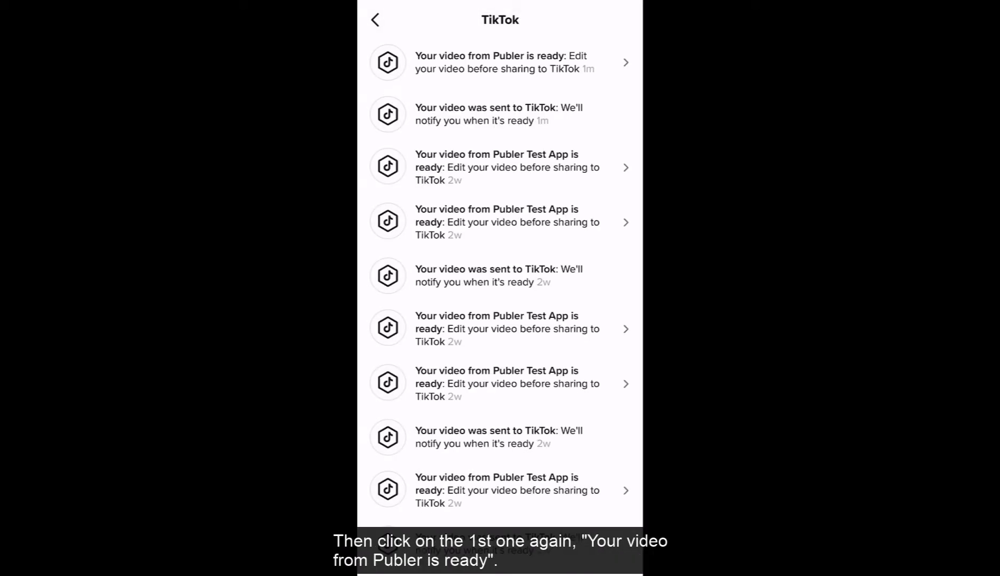
left_click(501, 62)
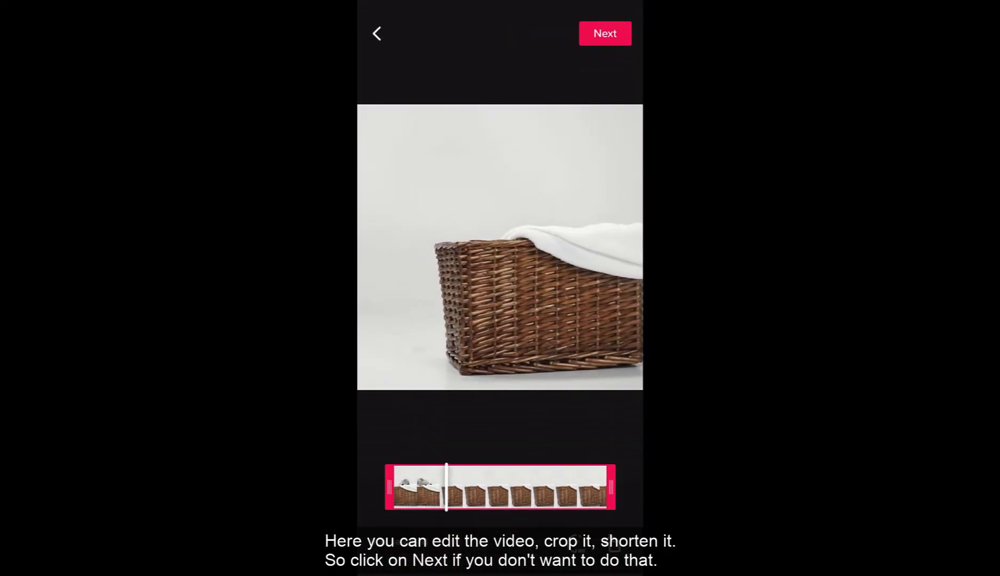
Step: Apply a visual effect and overlay 'Look at this little cutie' with a paw emoji, moved higher
left_click(606, 34)
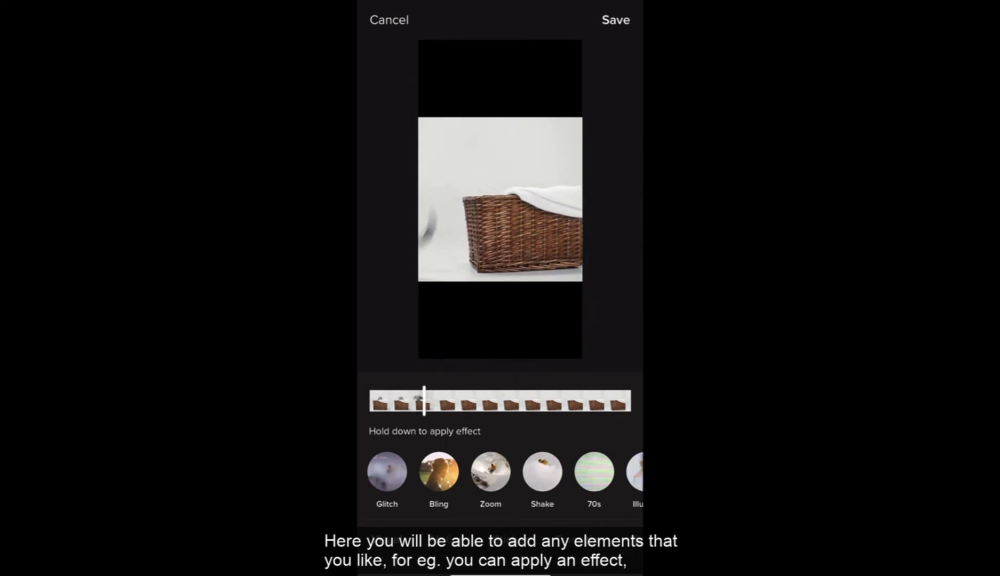
left_click(387, 471)
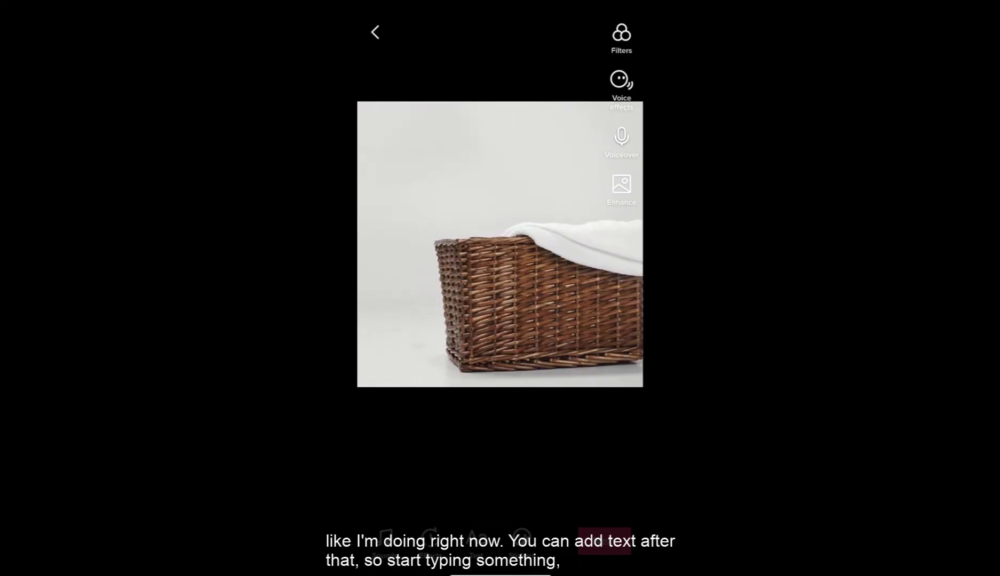
left_click(476, 538)
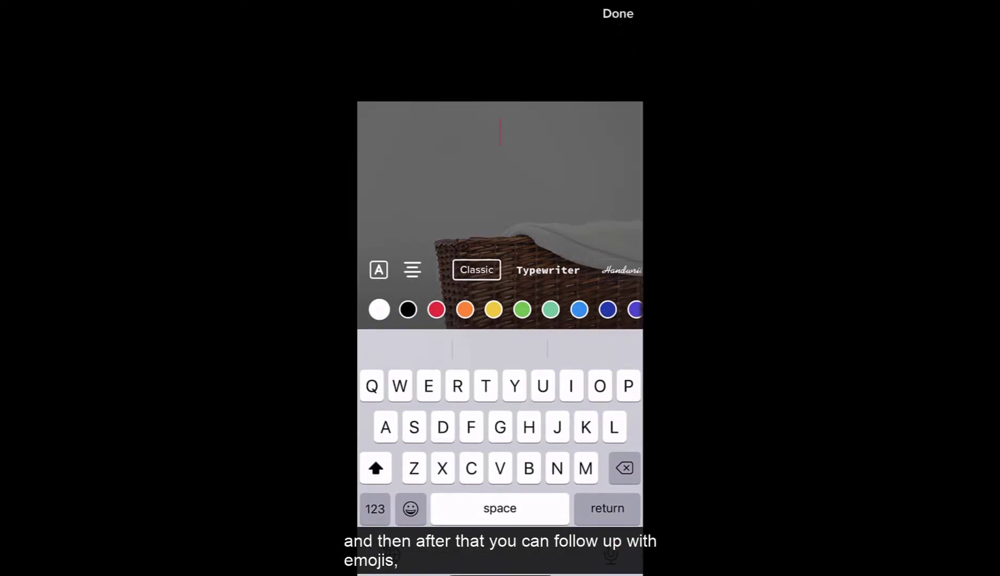
type("Look")
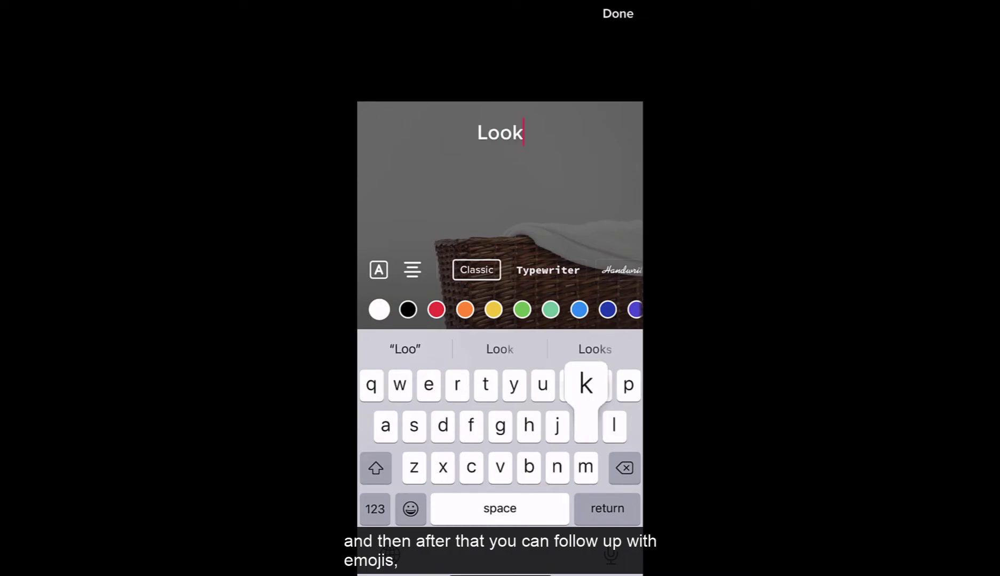
type(" at this ")
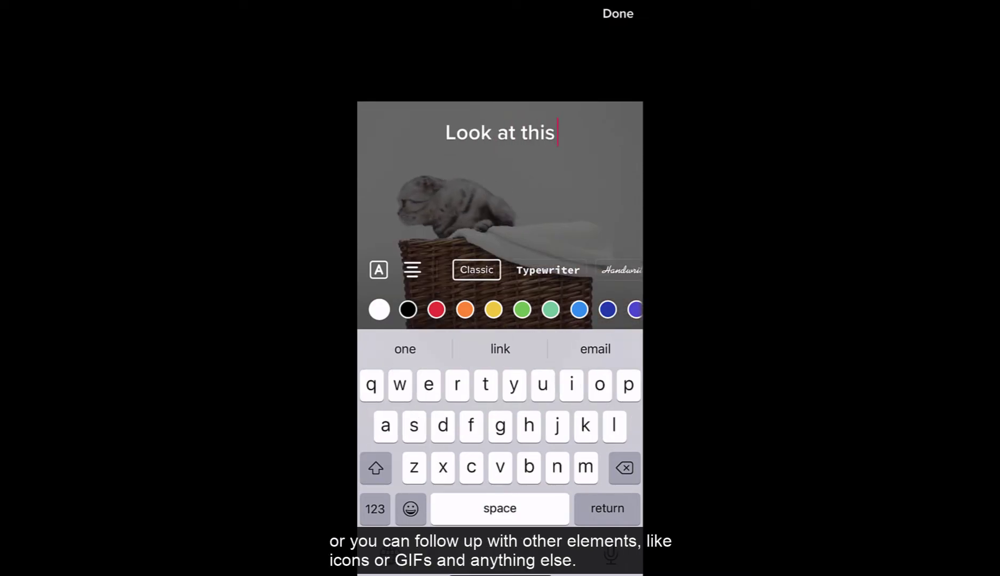
type("little cutie")
left_click(410, 508)
left_click(496, 315)
type("paw")
left_click(380, 348)
left_click(618, 14)
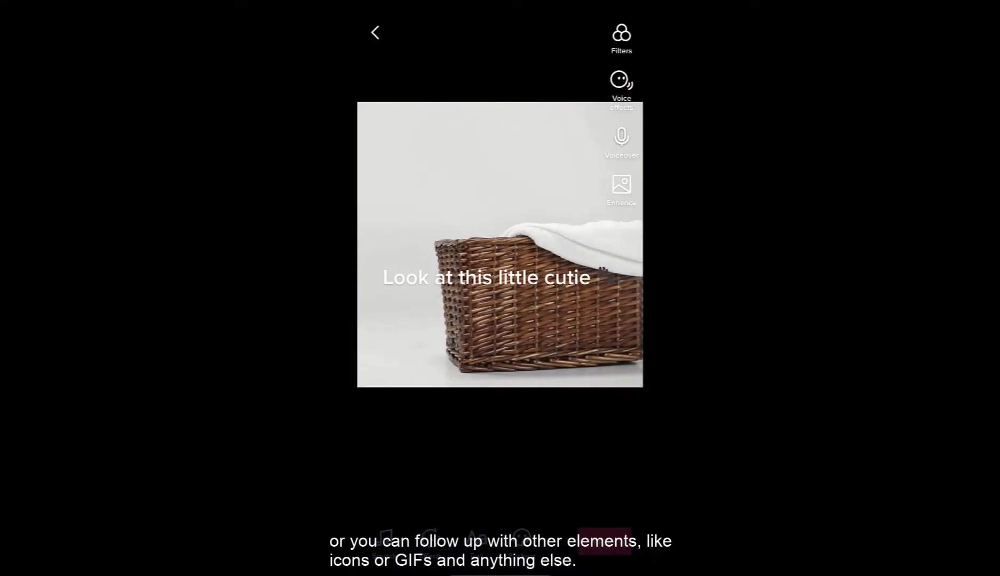
left_click_drag(488, 277, 488, 132)
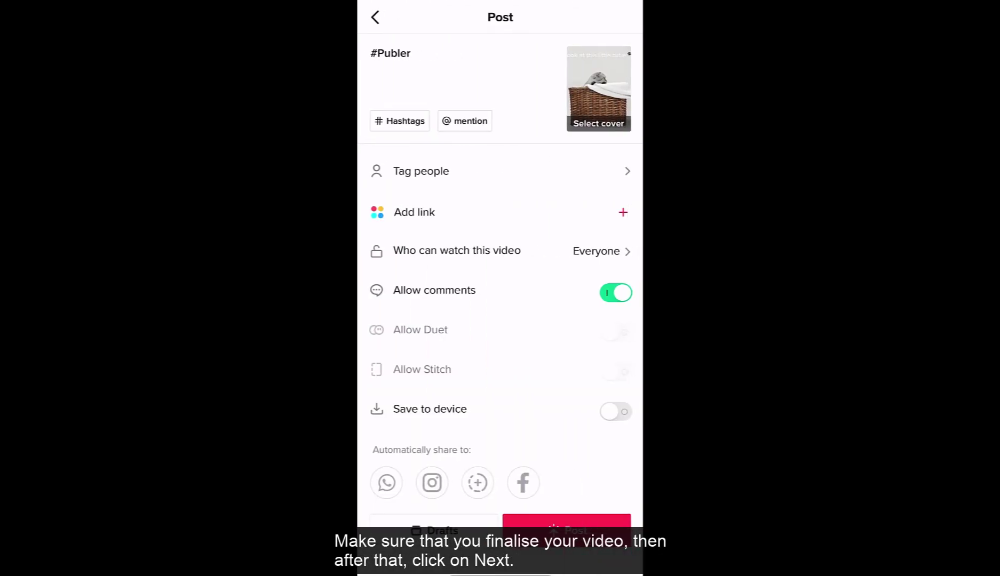
Step: Write 'Who else loves having a cat?!' and add #catsoftiktok to the description
left_click(410, 53)
left_click(371, 54)
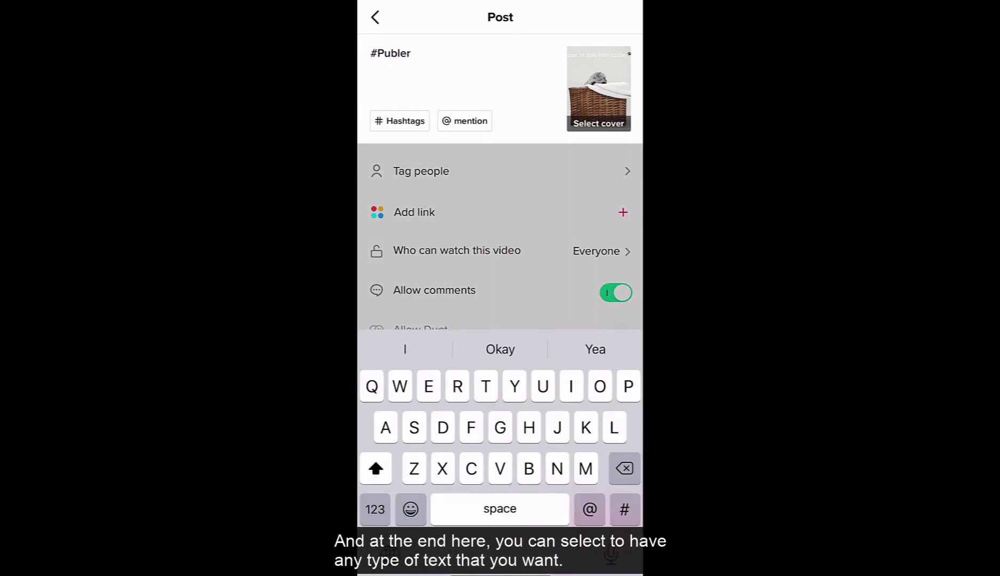
left_click(375, 509)
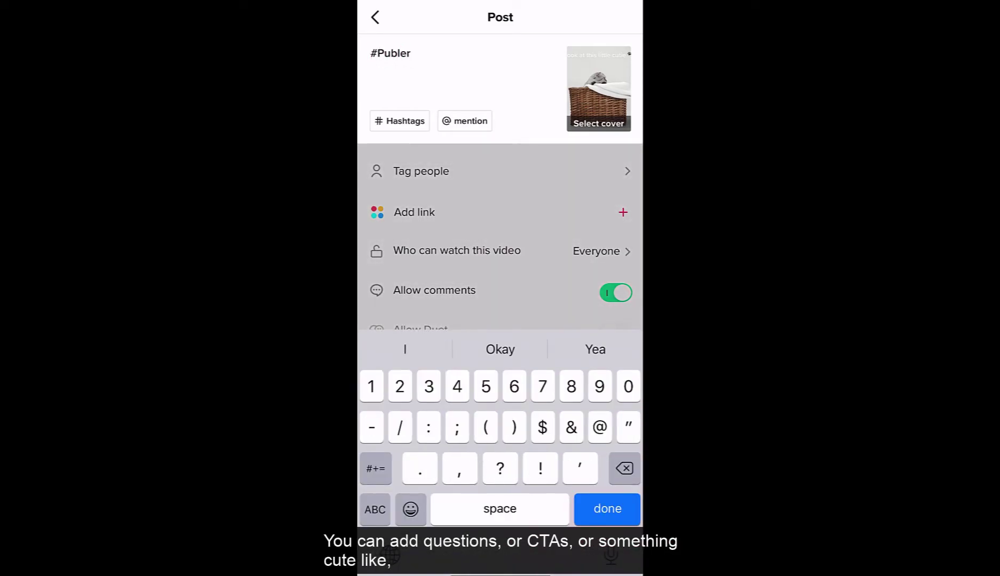
left_click(376, 509)
type("Who e")
type("lse lo")
type("ves havi")
type("ng a cat?")
type("!")
key("Return")
left_click(374, 509)
left_click(375, 469)
type("#")
type("catsoft")
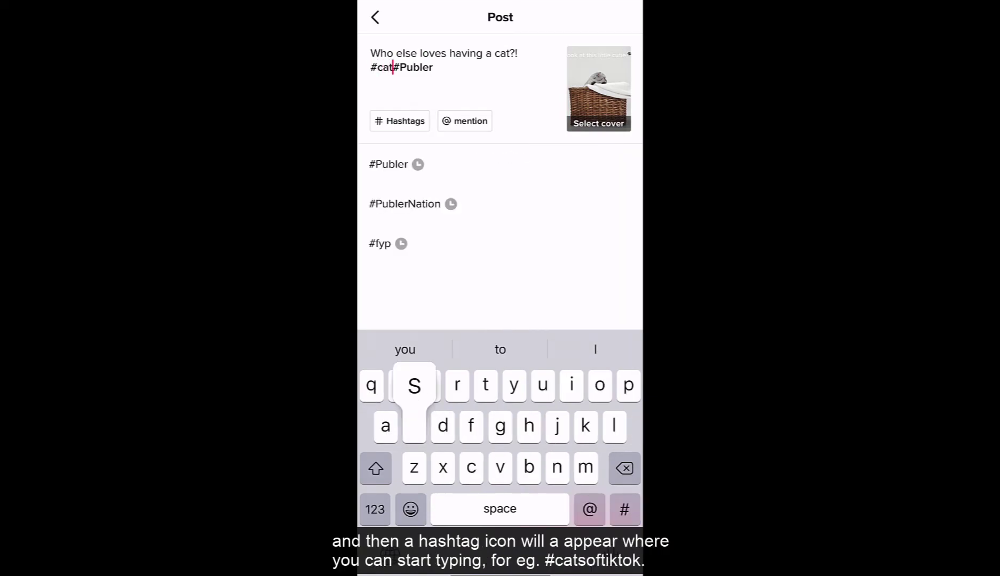
type("iktok")
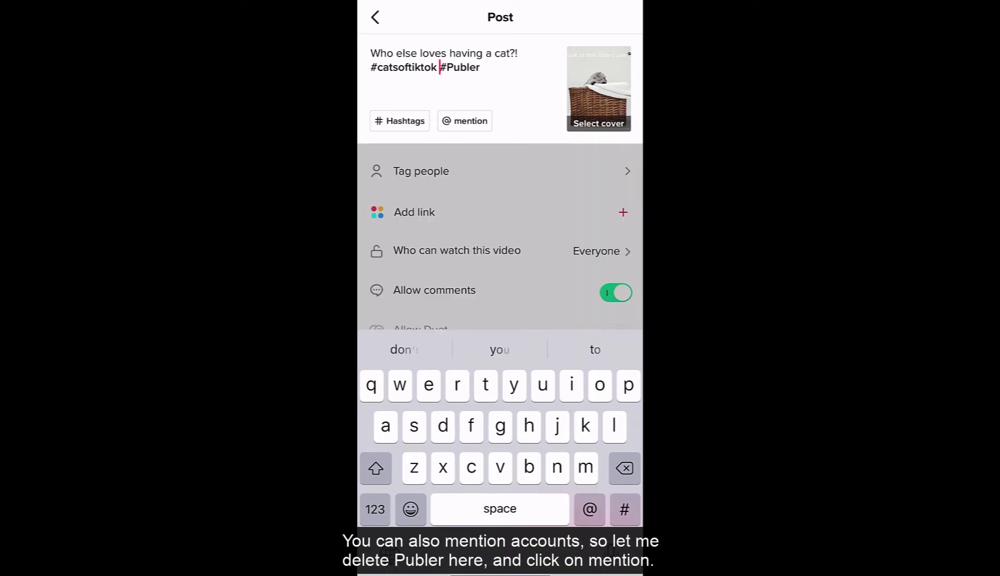
left_click(480, 67)
double_click(459, 68)
key("BackSpace")
key("BackSpace")
key("BackSpace")
type("k")
left_click(465, 121)
left_click(405, 65)
type("Publer")
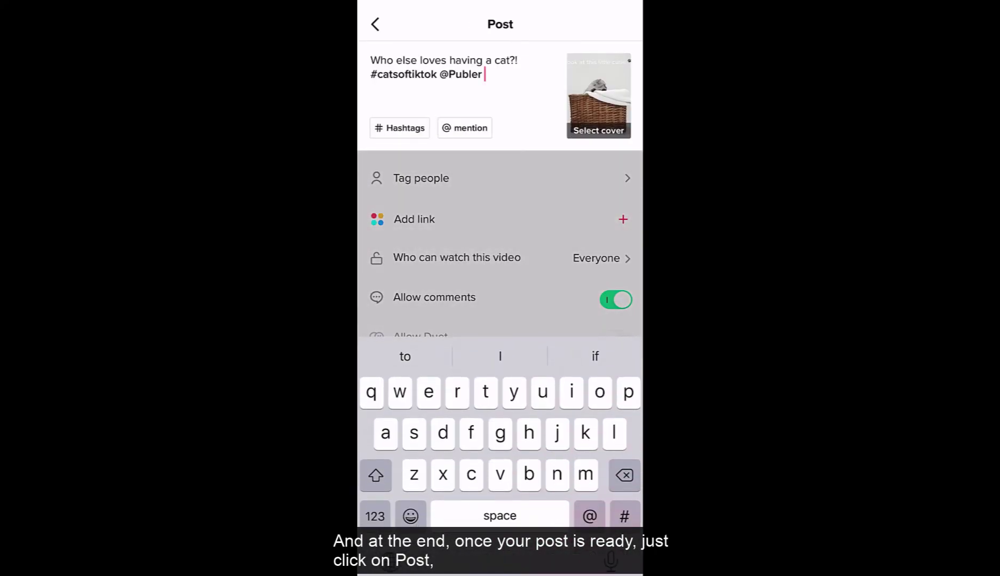
Step: Post the finished cat video on TikTok
left_click(567, 538)
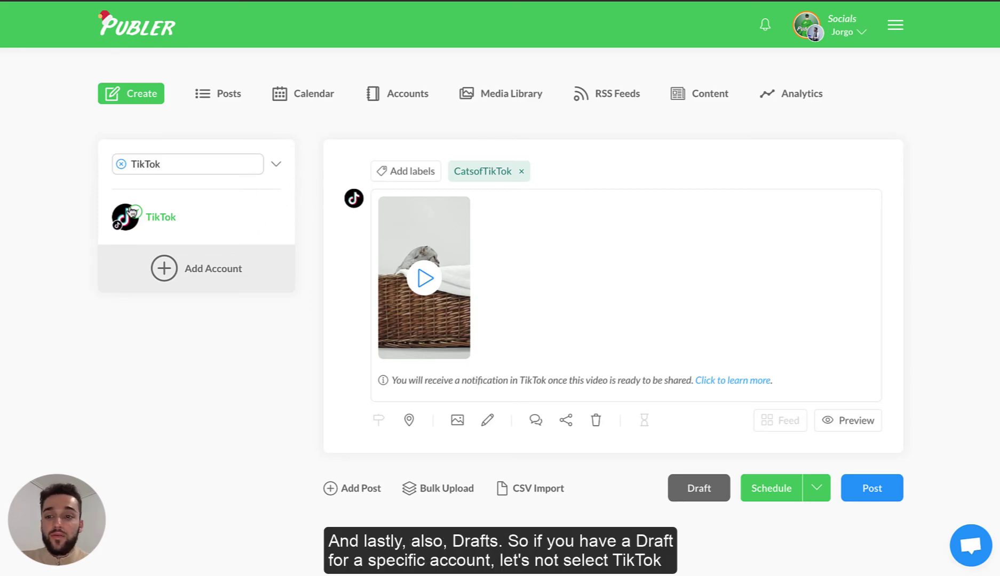
Step: Deselect the TikTok account and write 'Draft Content' with '#hashtags' on the line below
left_click(127, 210)
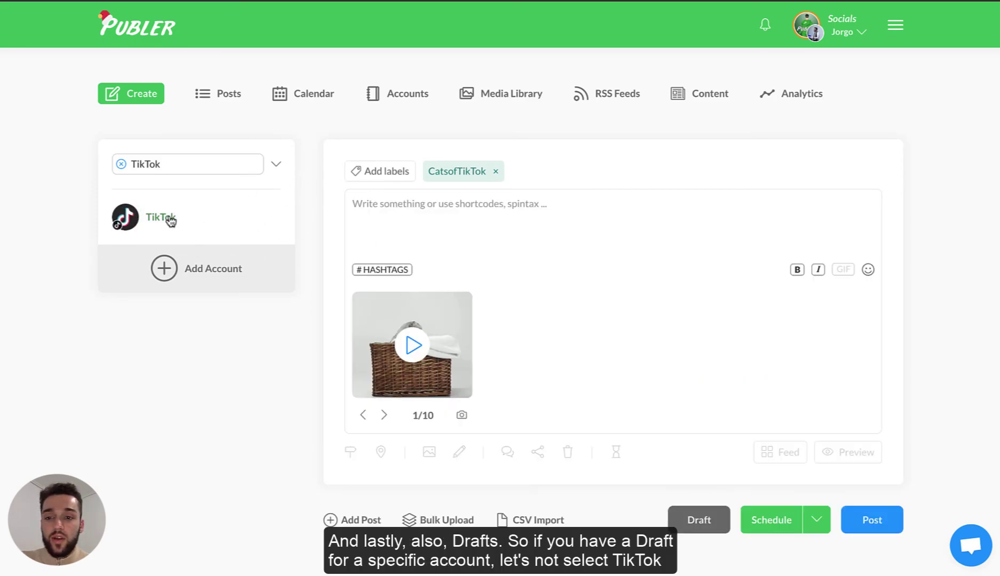
left_click(419, 210)
type("Draft")
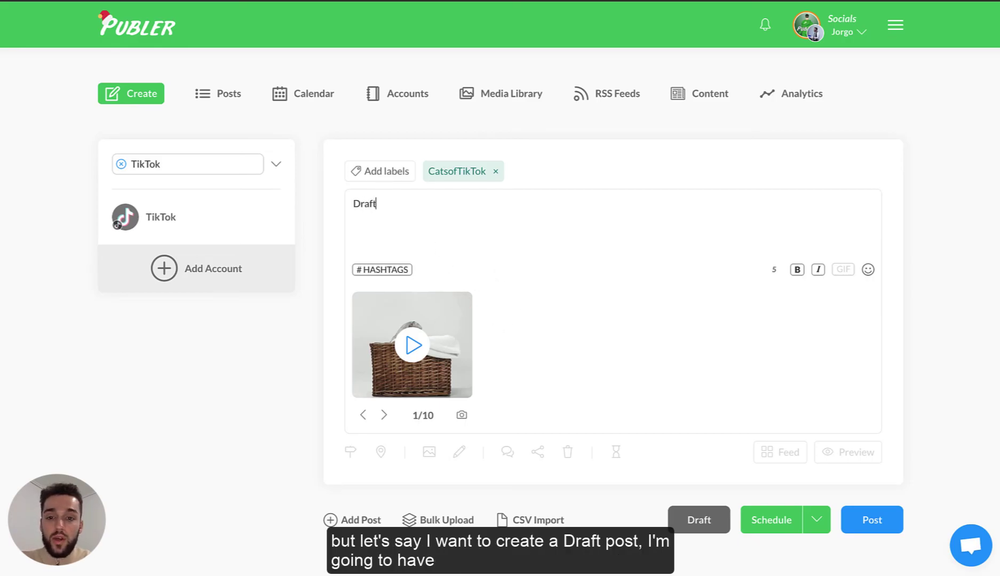
type(" Content")
key("Return")
key("Return")
type("#hashtags")
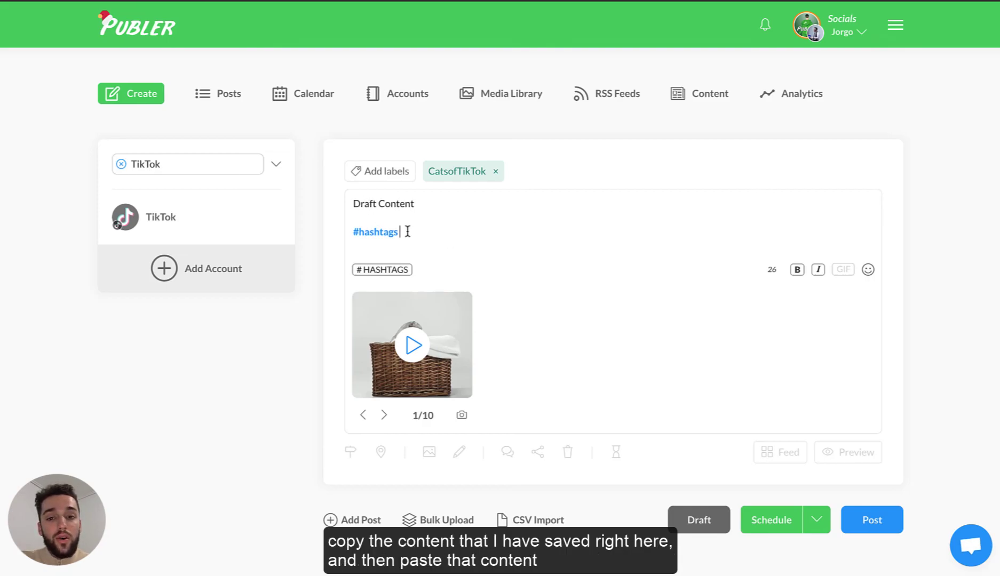
left_click_drag(353, 204, 404, 232)
left_click(429, 234)
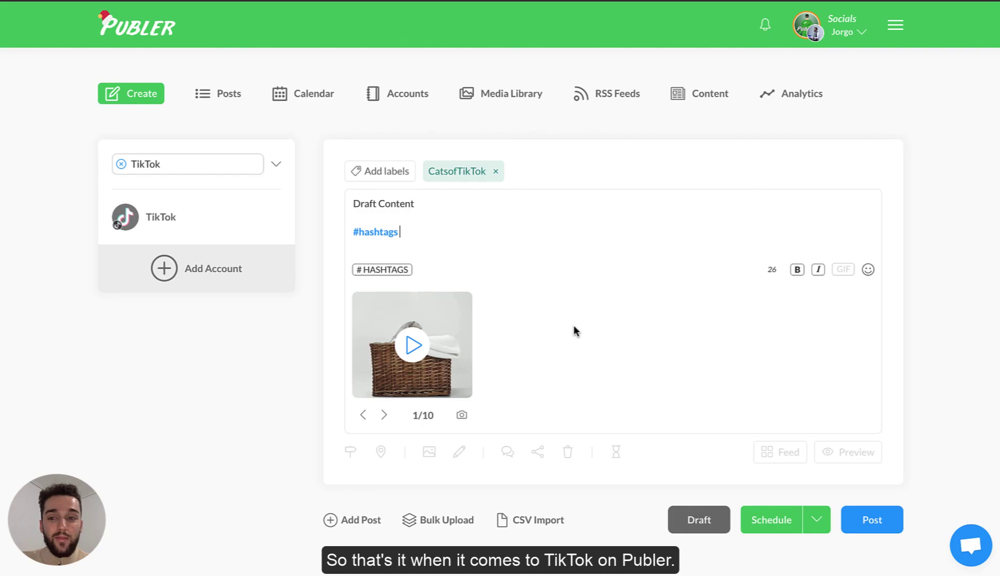
Step: Save the cat video post as a Publer draft
left_click(696, 523)
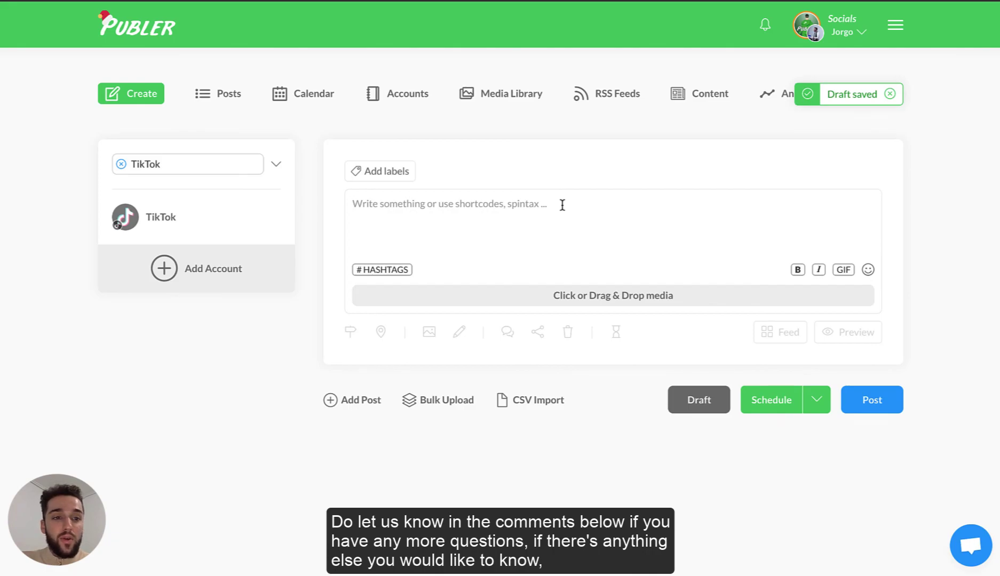